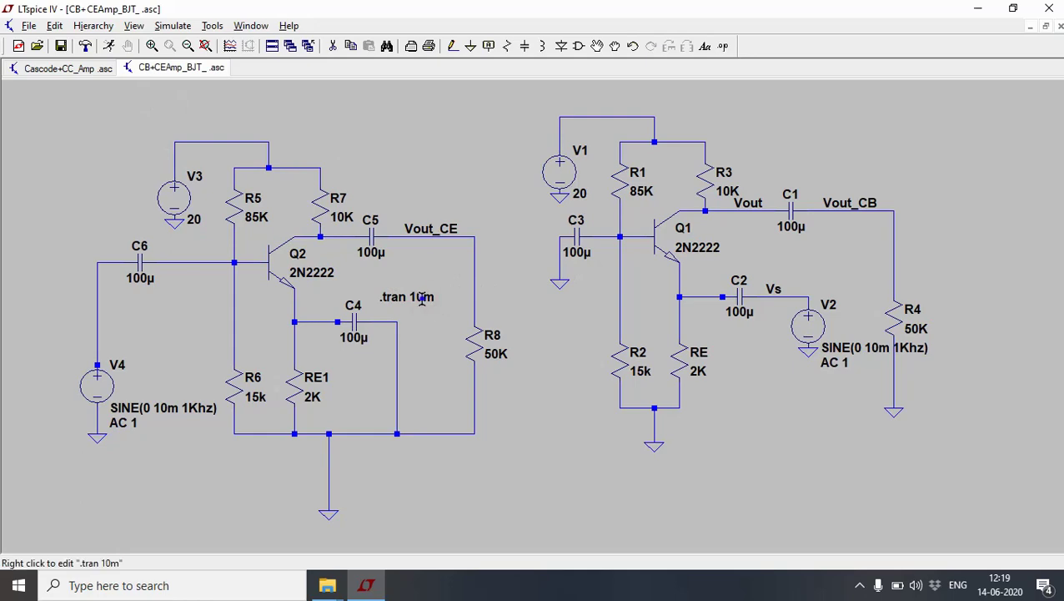
Run the 10 ms transient simulation and plot the Vout_CE and Vout_CB voltages in a maximized waveform window
right_click(422, 298)
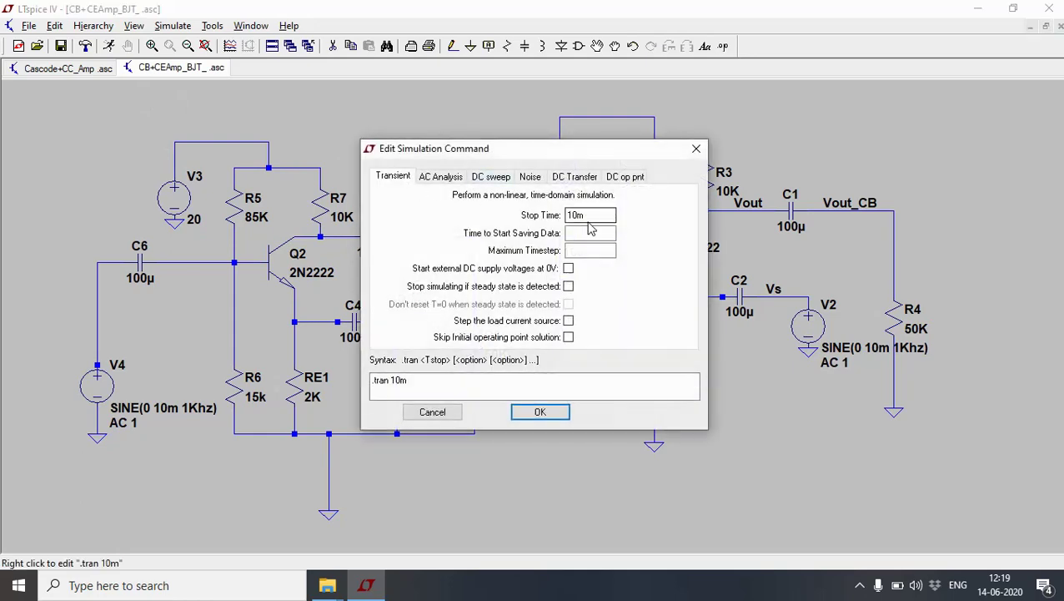
left_click(540, 411)
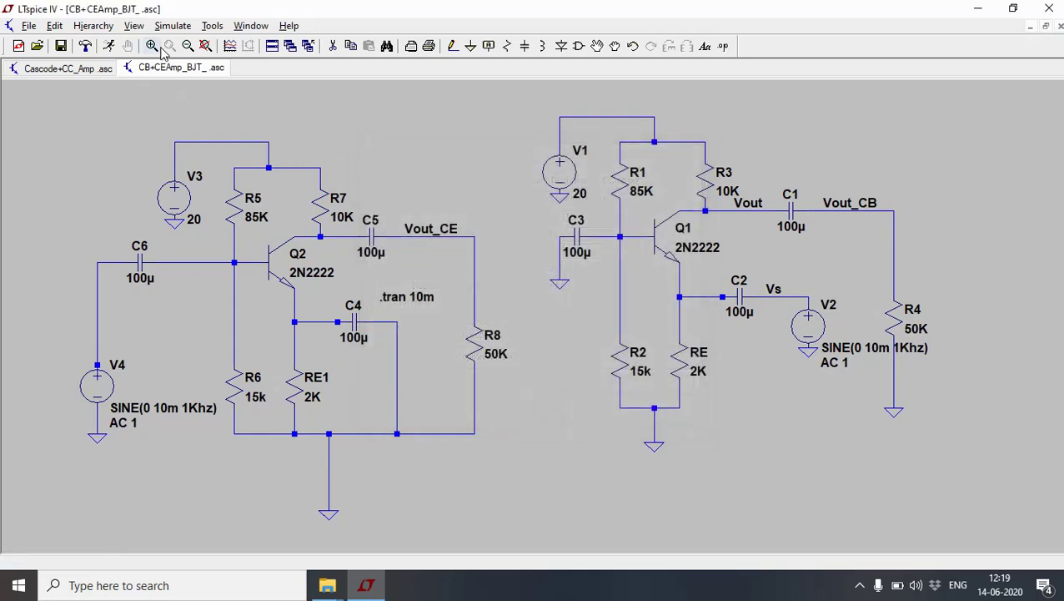
left_click(108, 46)
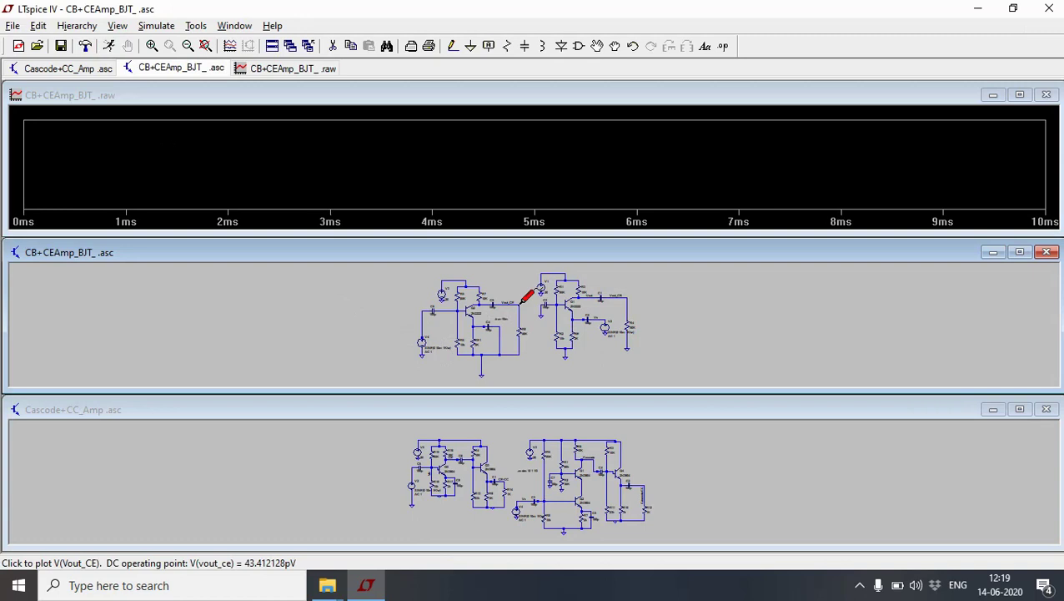
left_click(523, 301)
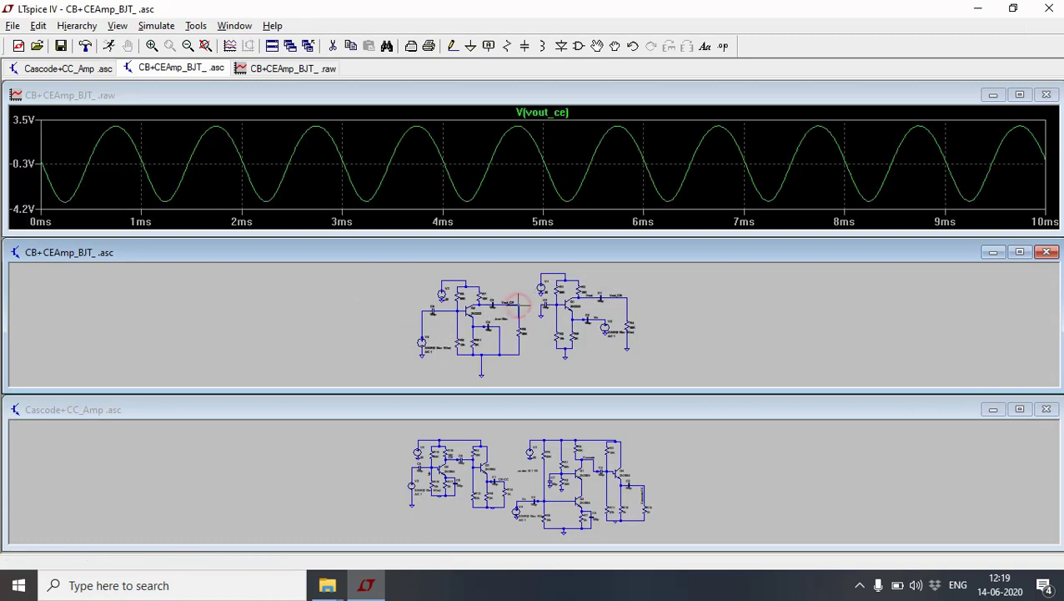
left_click(627, 297)
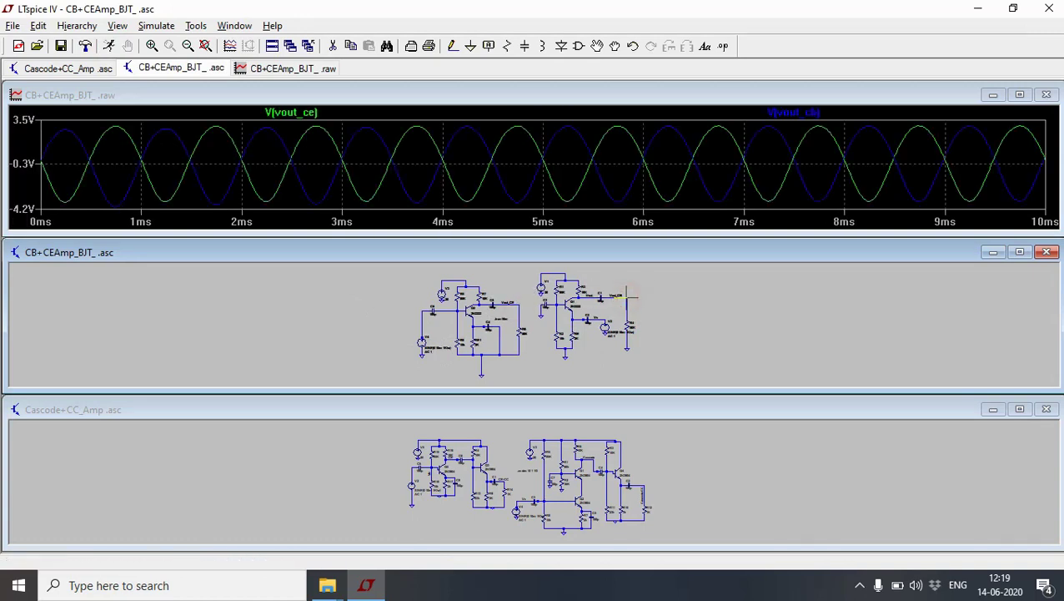
left_click(1023, 96)
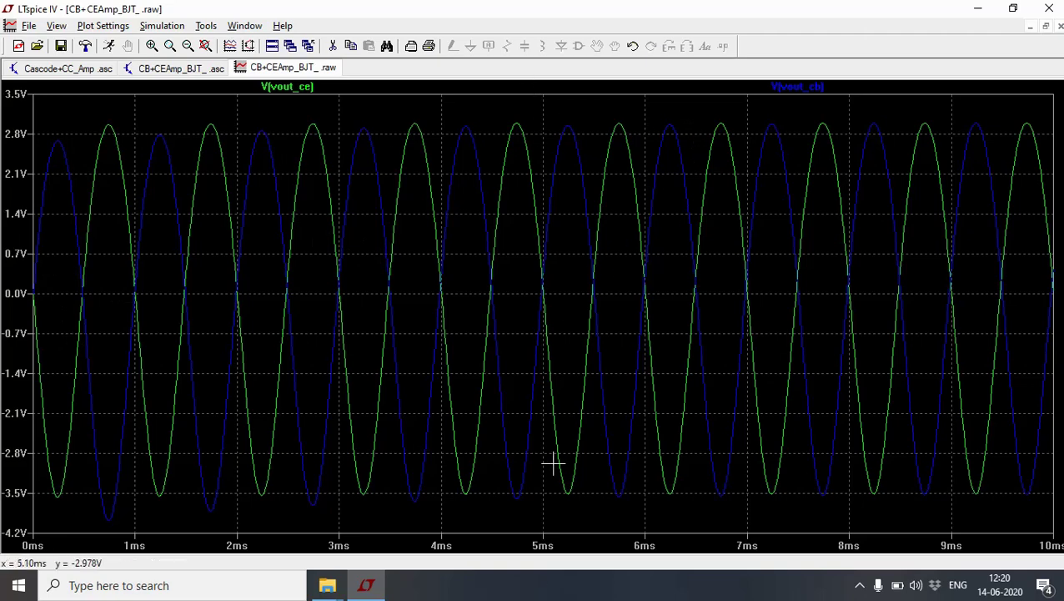
Plot the input voltage V(n005) and move its trace into a separate plot pane above the output traces
left_click(1031, 33)
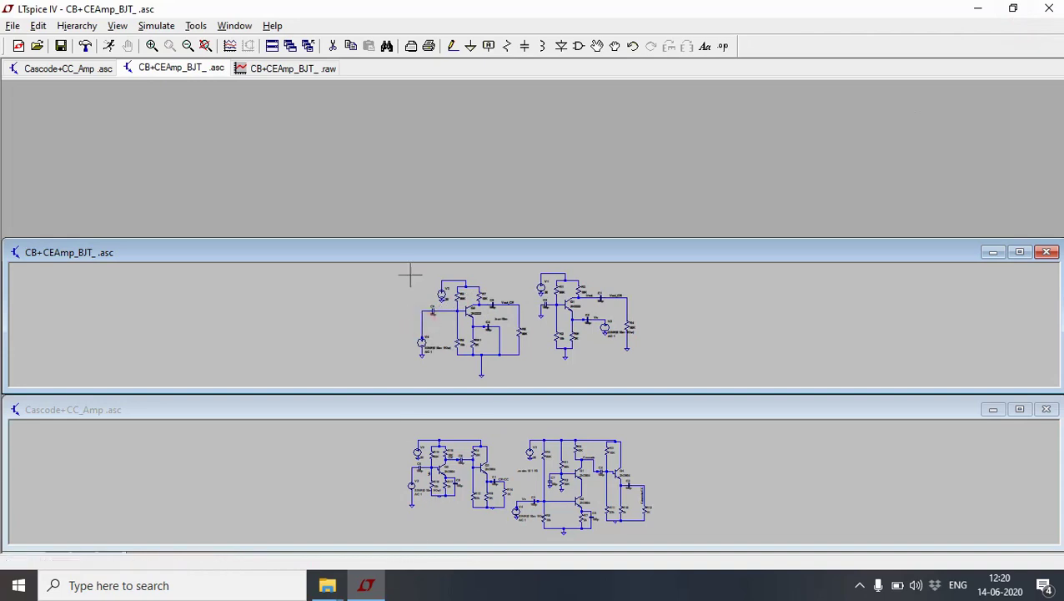
left_click(292, 70)
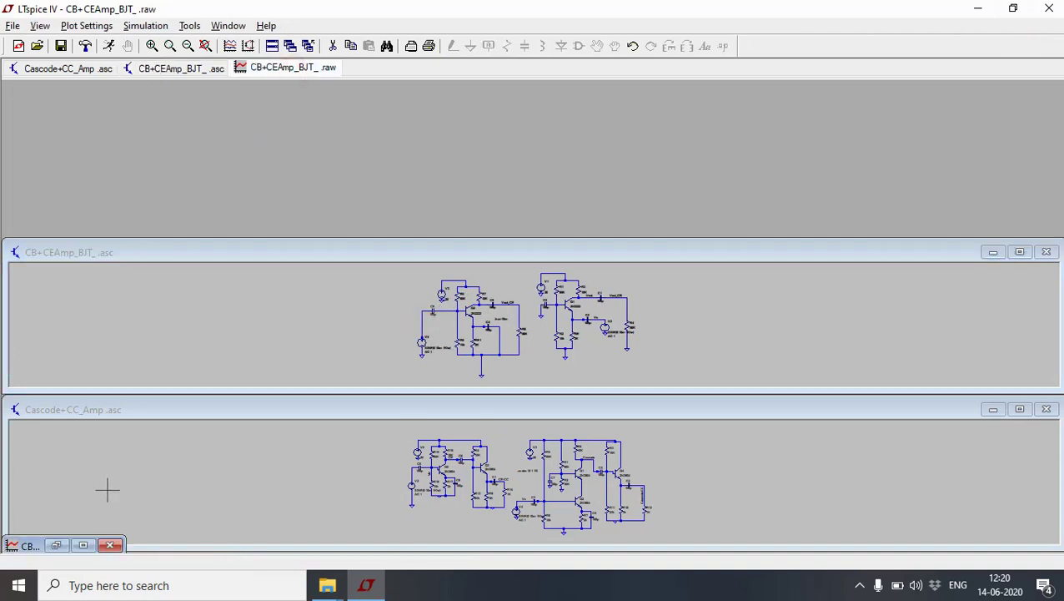
left_click(57, 545)
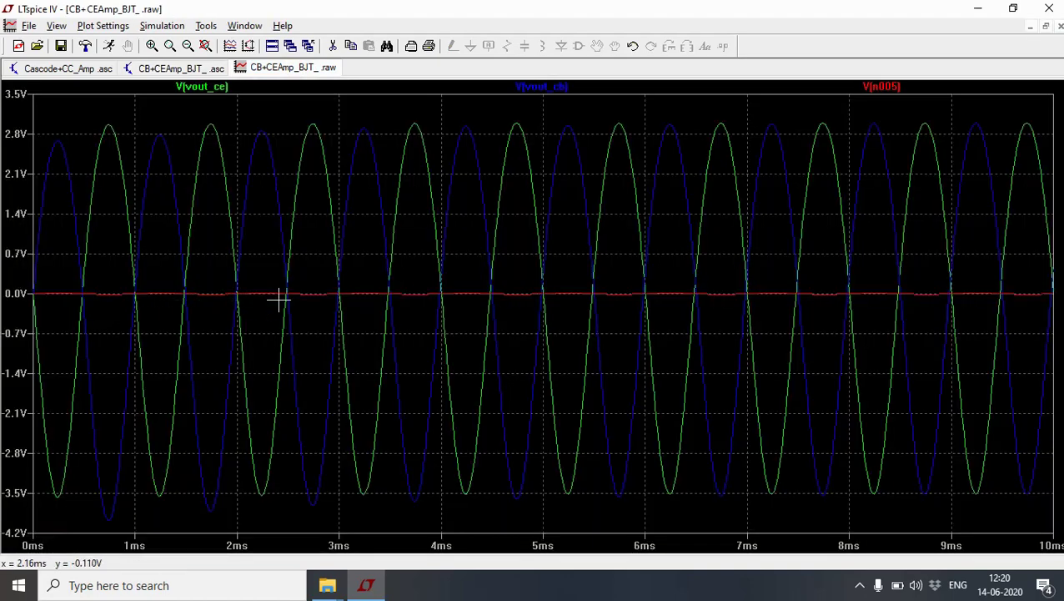
right_click(468, 235)
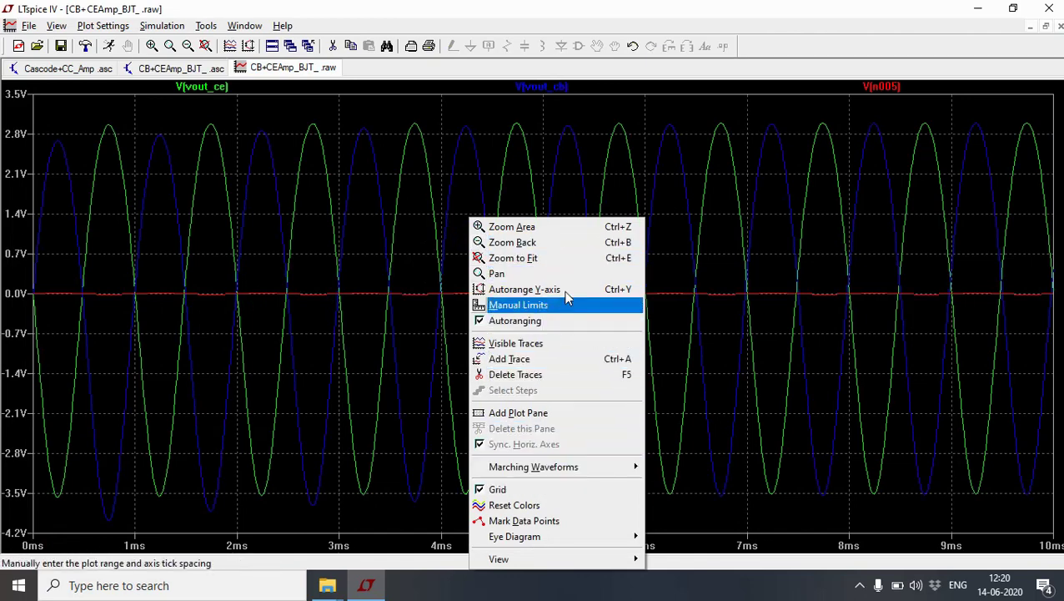
left_click(581, 420)
left_click_drag(893, 313, 706, 209)
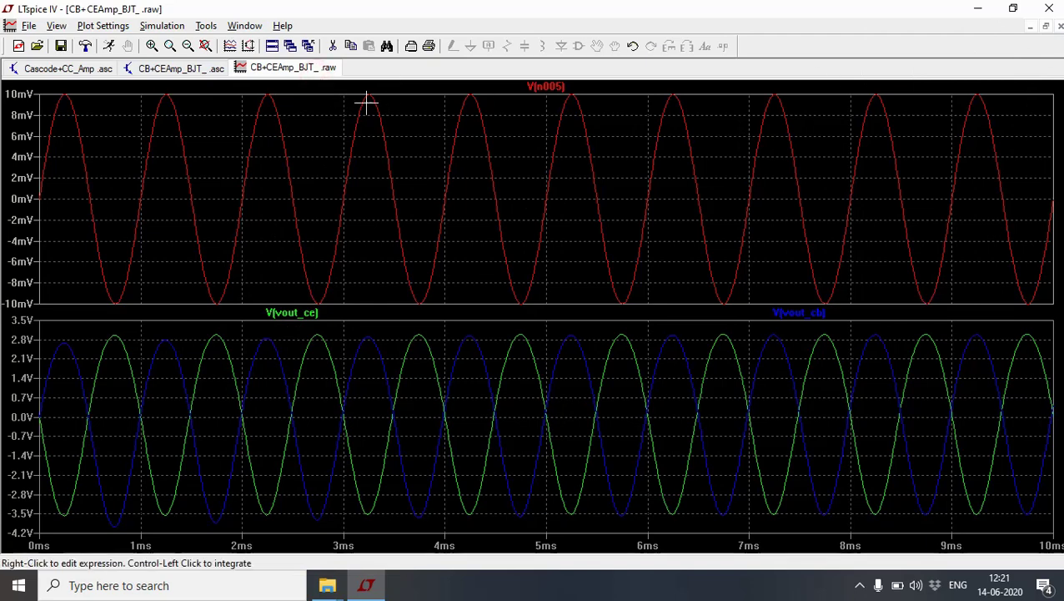
Close the transient waveform and change the simulation command to a decade AC analysis with 10 points per decade from 1 to 1G
right_click(324, 70)
left_click(360, 103)
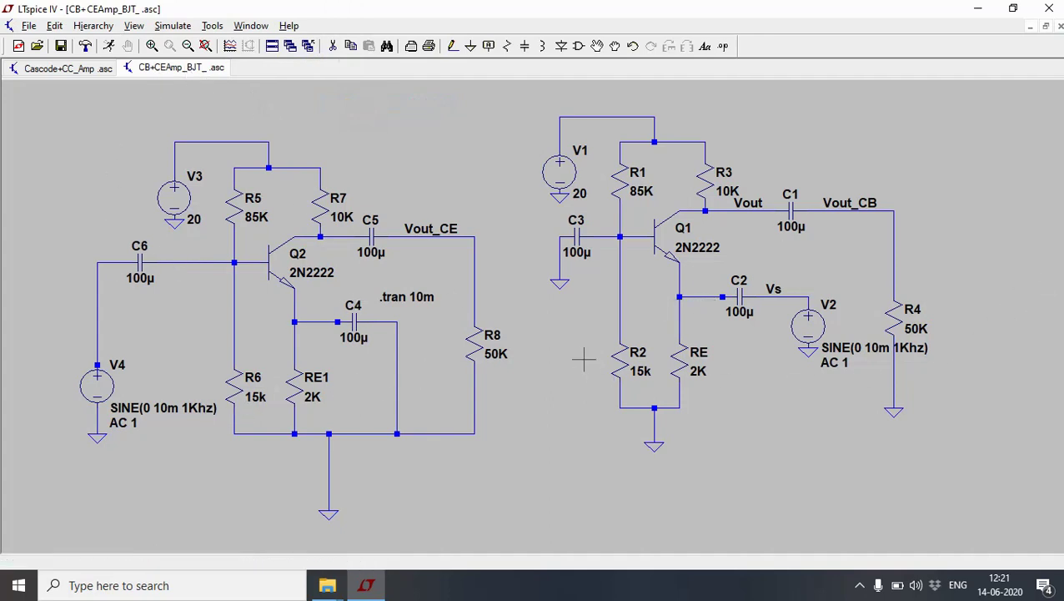
right_click(409, 296)
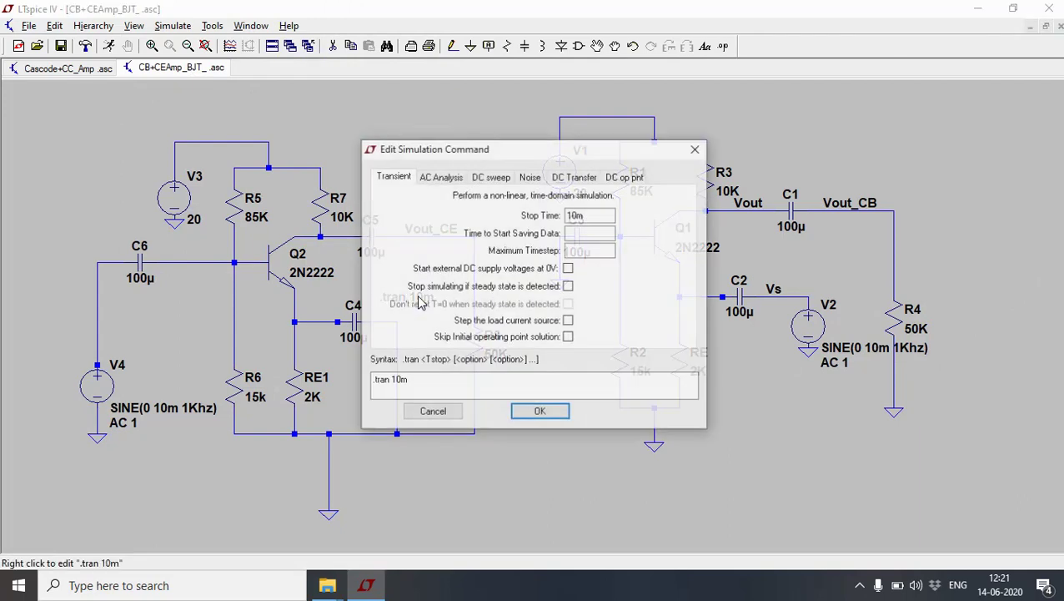
left_click(454, 177)
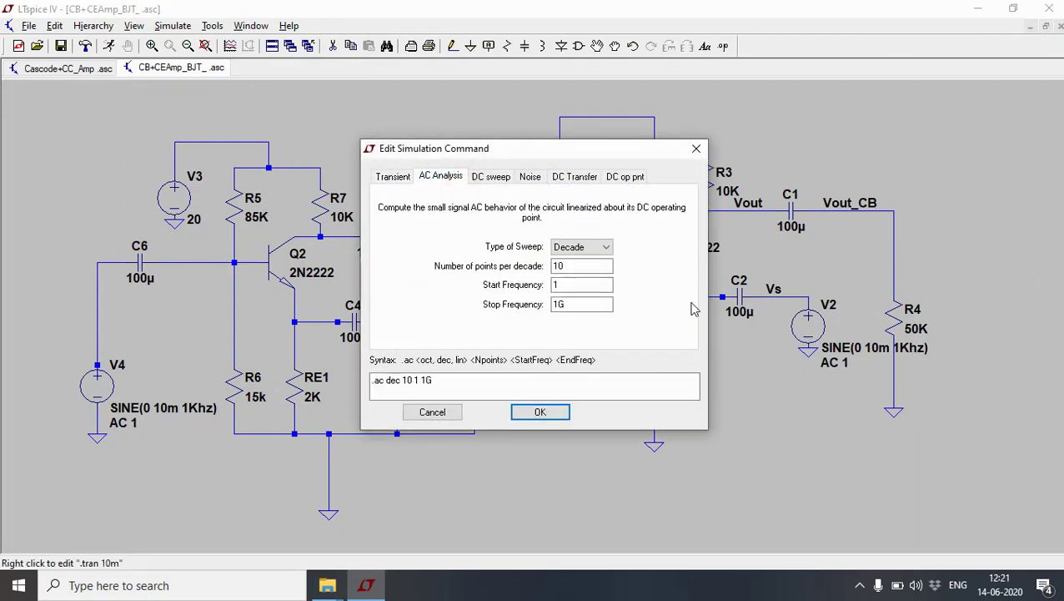
left_click(538, 412)
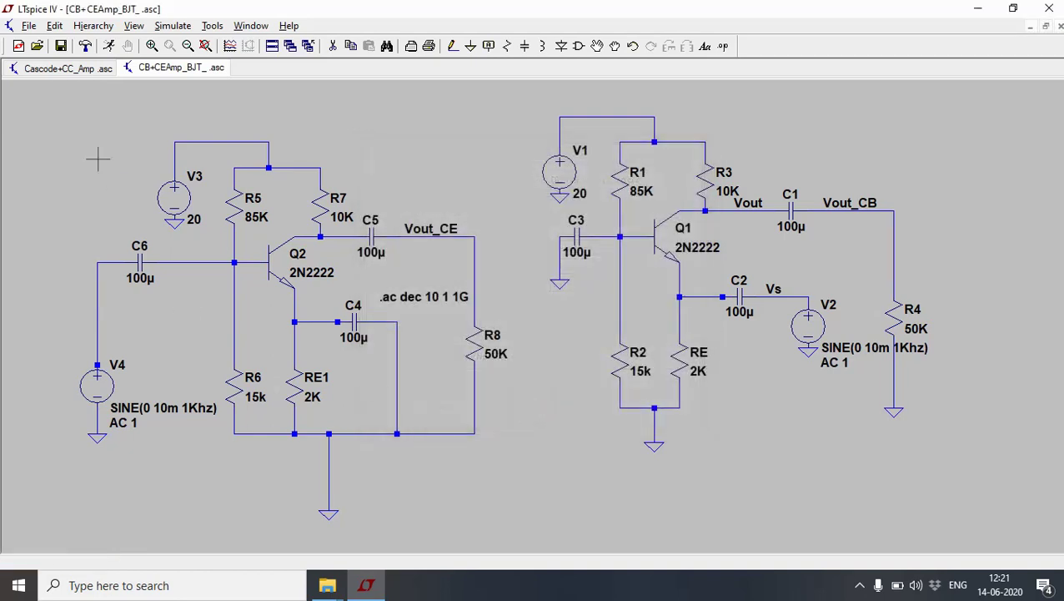
Run the AC analysis and plot the frequency responses of Vout_CE and Vout_CB in a maximized waveform window
left_click(109, 46)
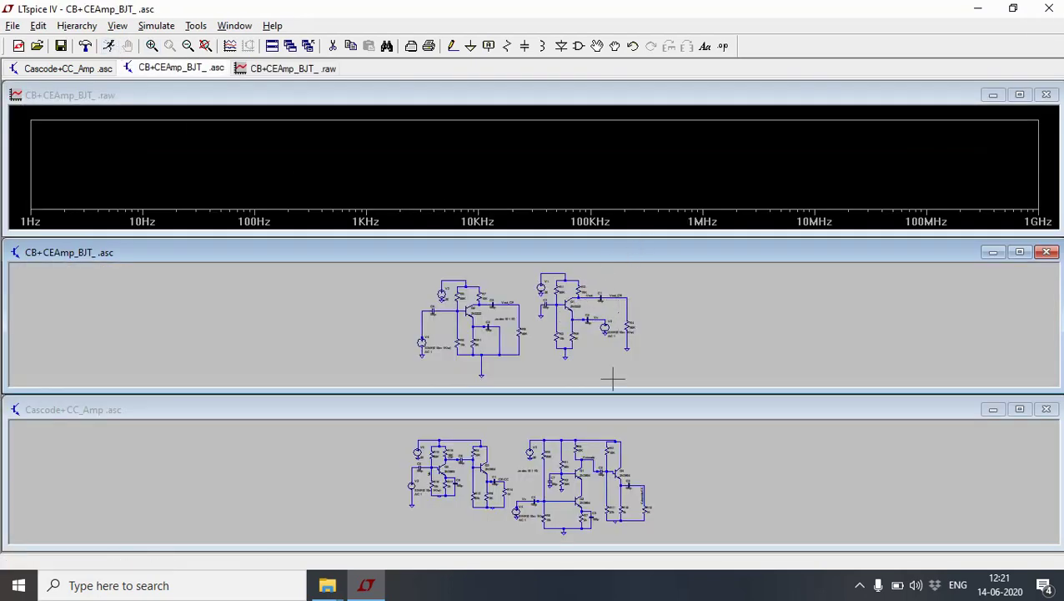
left_click(524, 309)
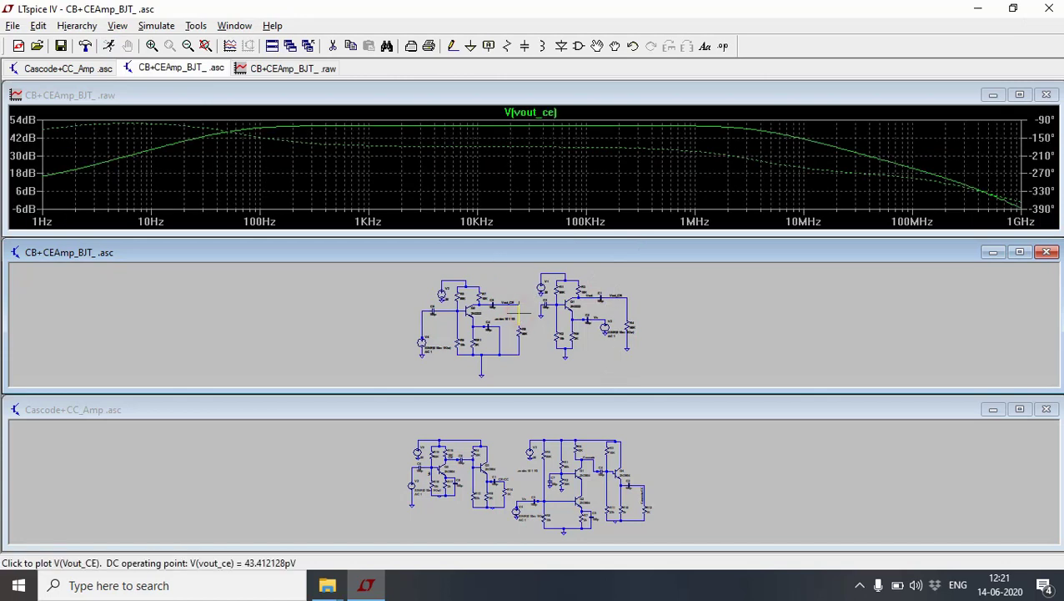
left_click(629, 307)
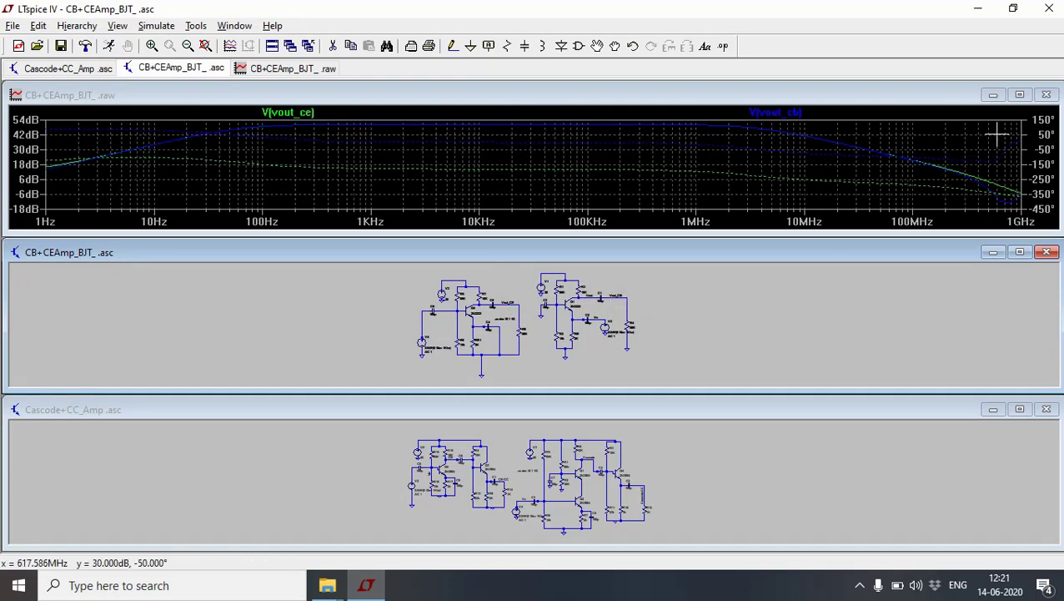
left_click(1020, 95)
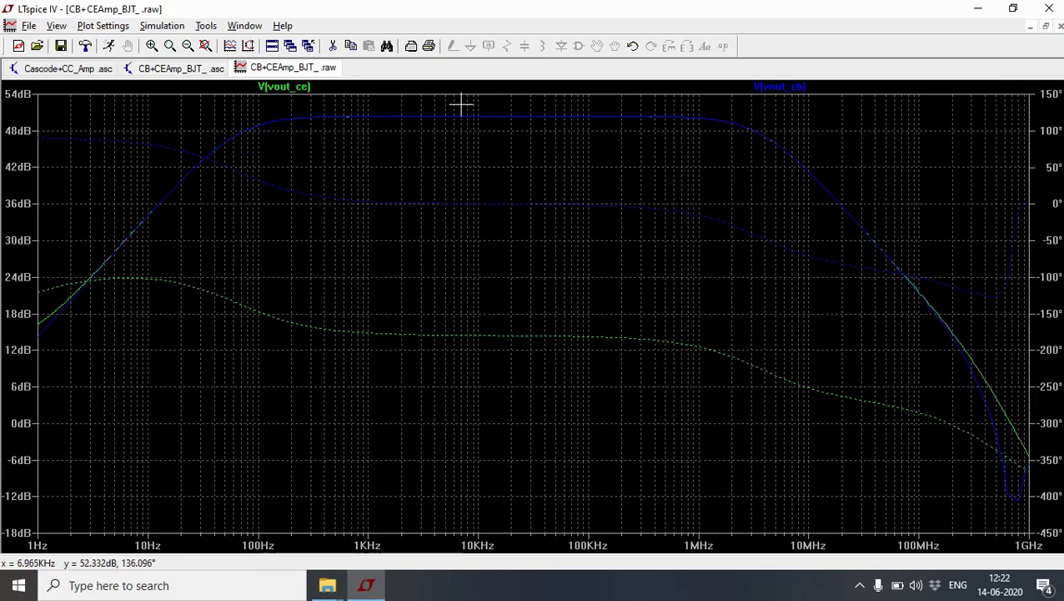
Measure the midband gain and phase of V(vout_ce) and V(vout_cb) with a cursor on each trace
left_click(184, 70)
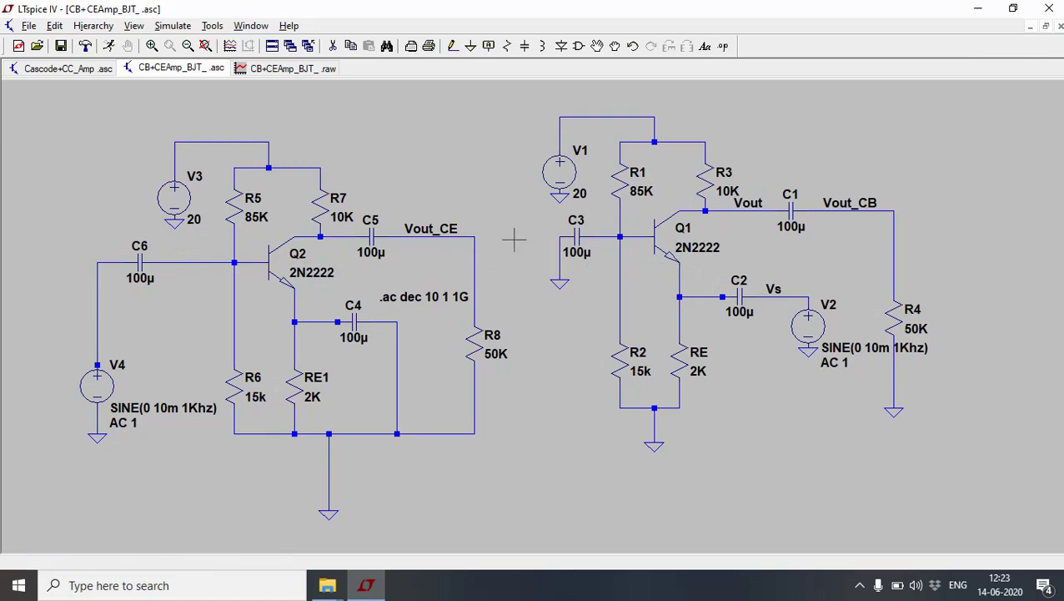
left_click(293, 74)
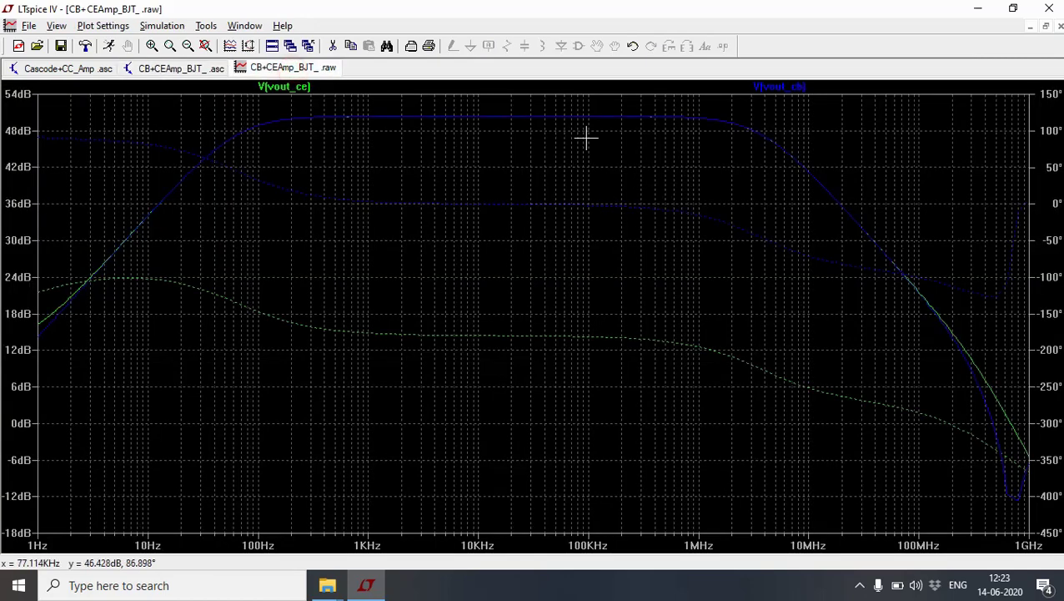
left_click(296, 87)
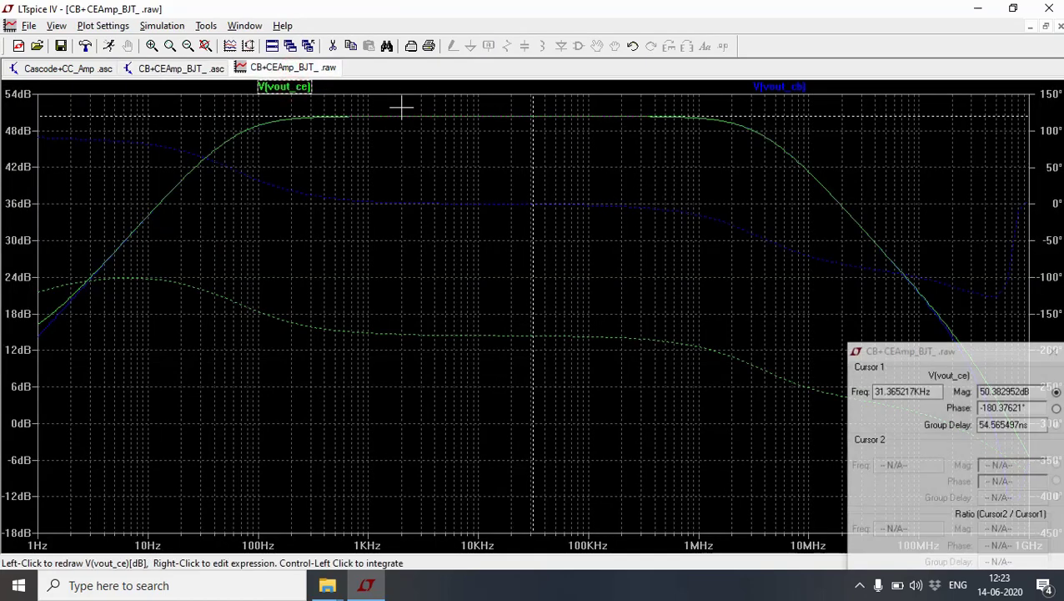
left_click(780, 87)
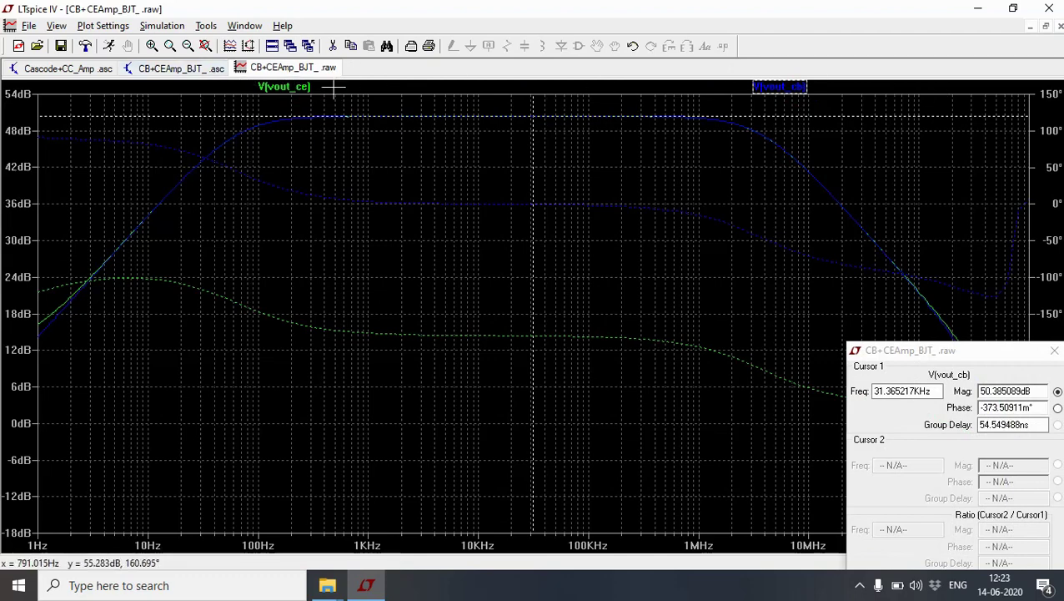
Close the CB+CEAmp_BJT_ .asc schematic without saving its changes
left_click(212, 71)
right_click(211, 70)
left_click(245, 101)
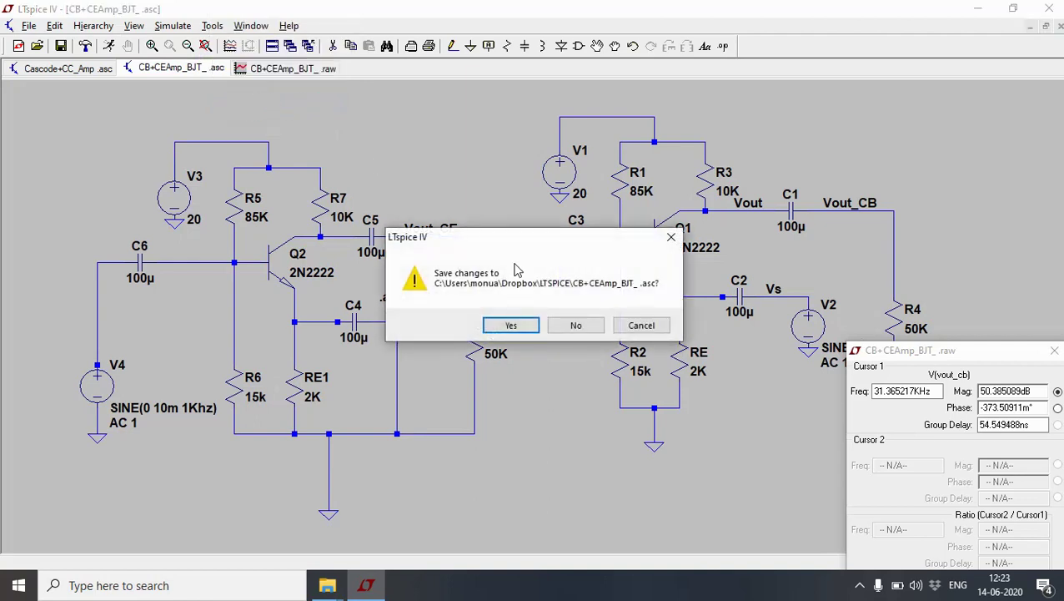
left_click(576, 326)
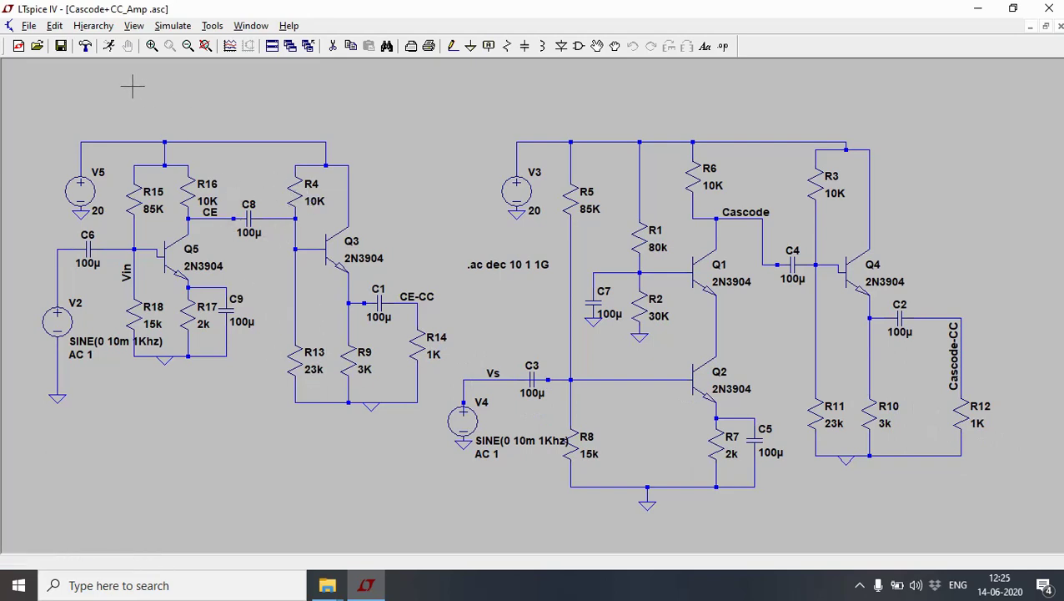
Run the AC analysis of the Cascode+CC_Amp circuit and plot the CE and Cascode node responses in a maximized waveform window
left_click(109, 47)
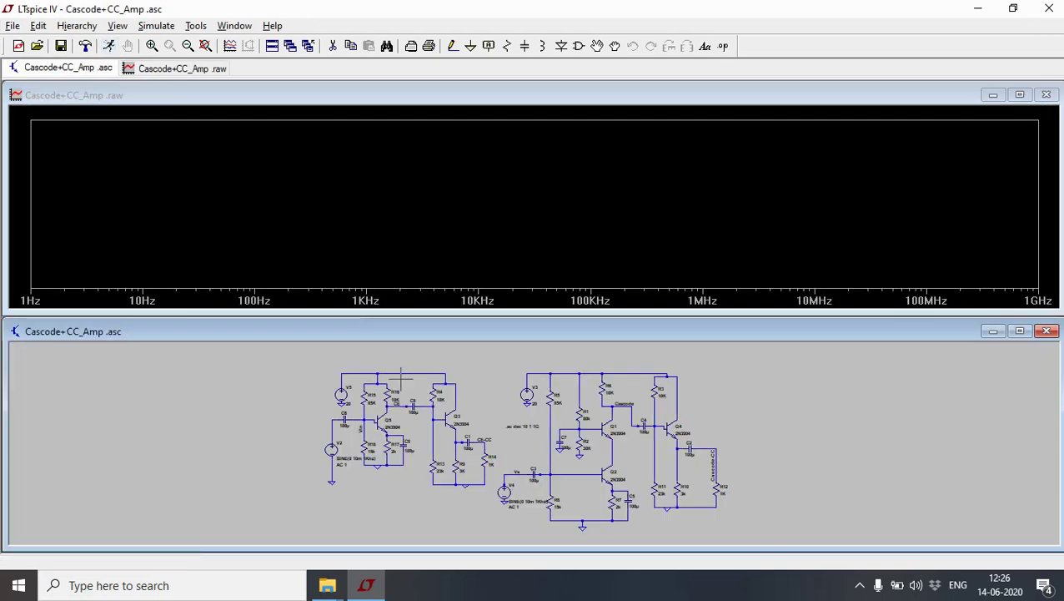
scroll(410, 407, "up", 1)
scroll(410, 407, "up", 1)
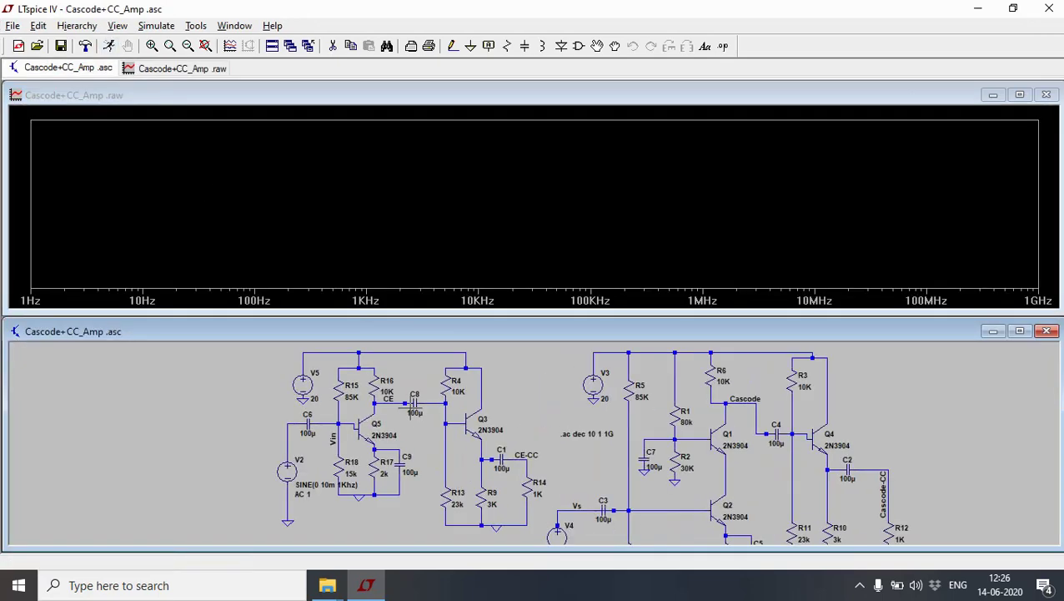
left_click(400, 399)
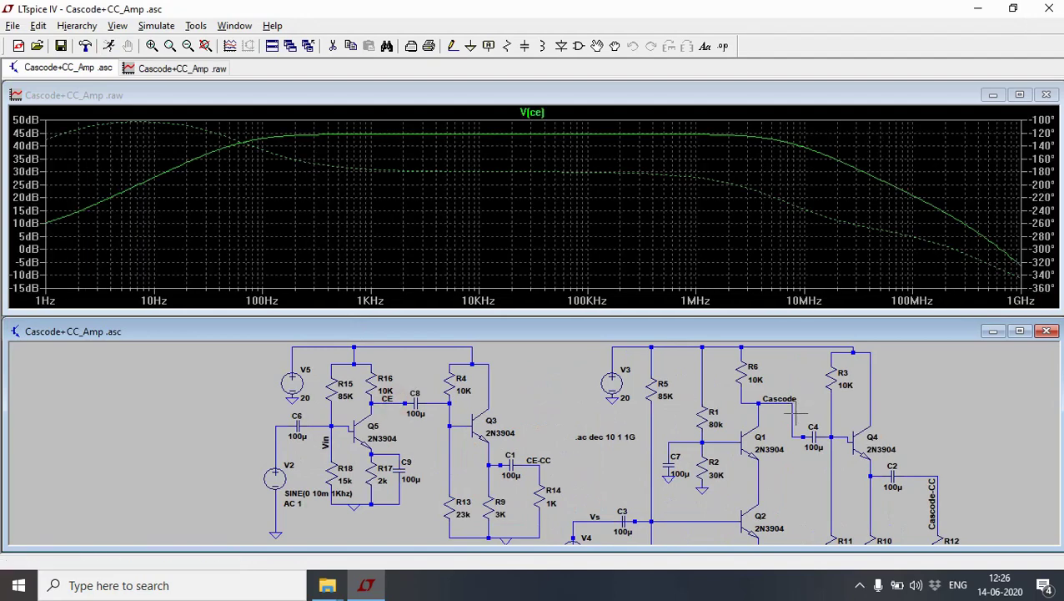
left_click(797, 407)
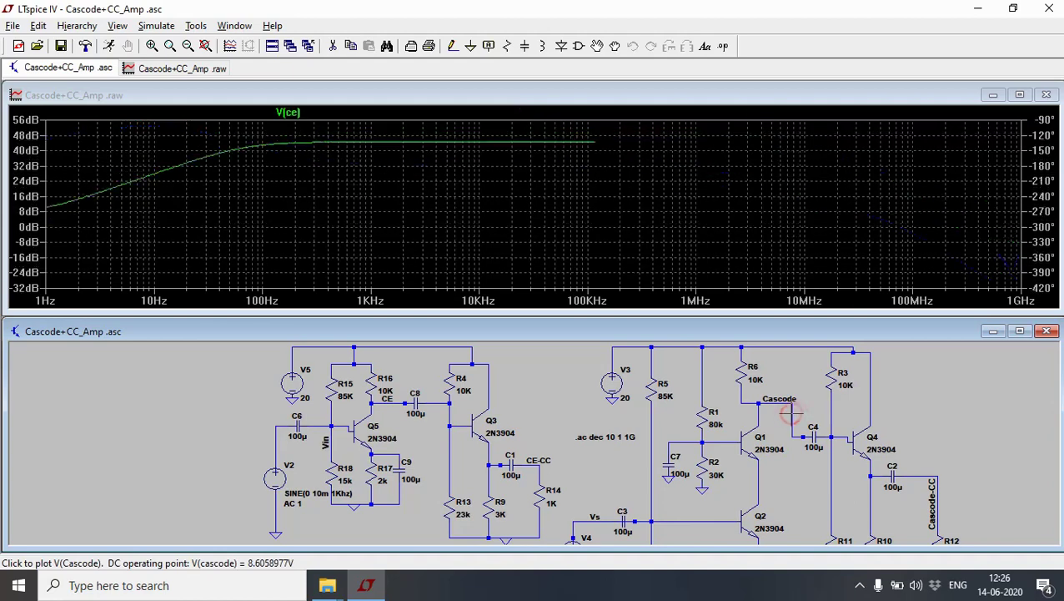
left_click(1019, 94)
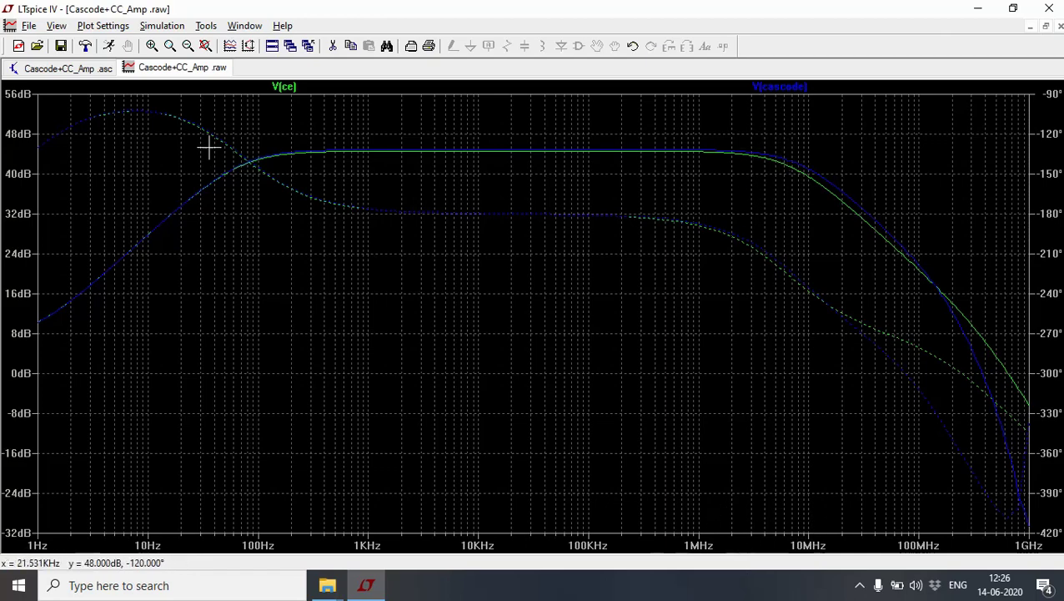
Check the common-collector output stages in the schematic and close the CE and Cascode waveform plot
left_click(46, 72)
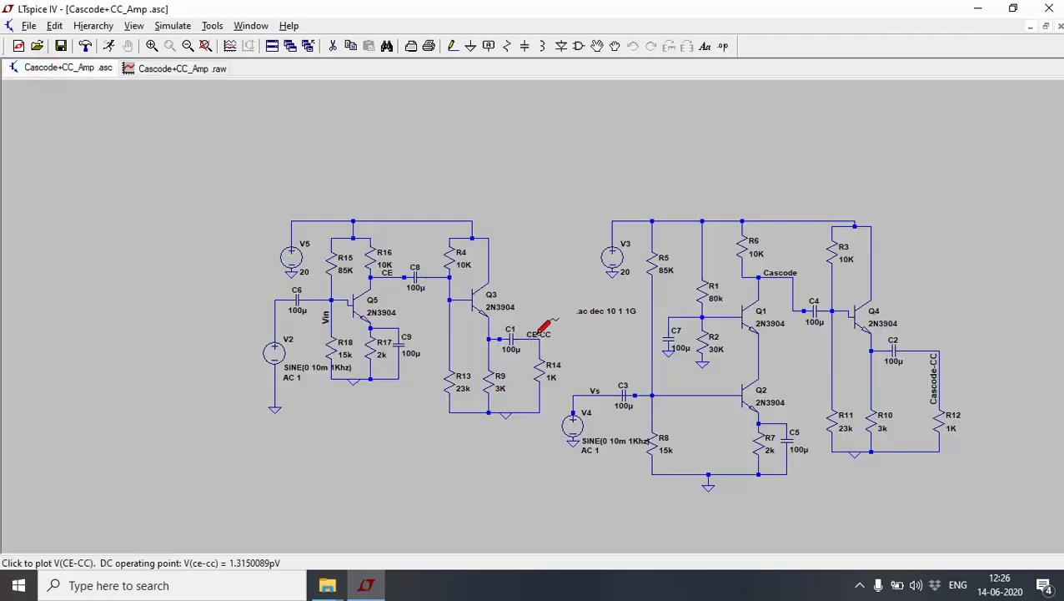
left_click(182, 70)
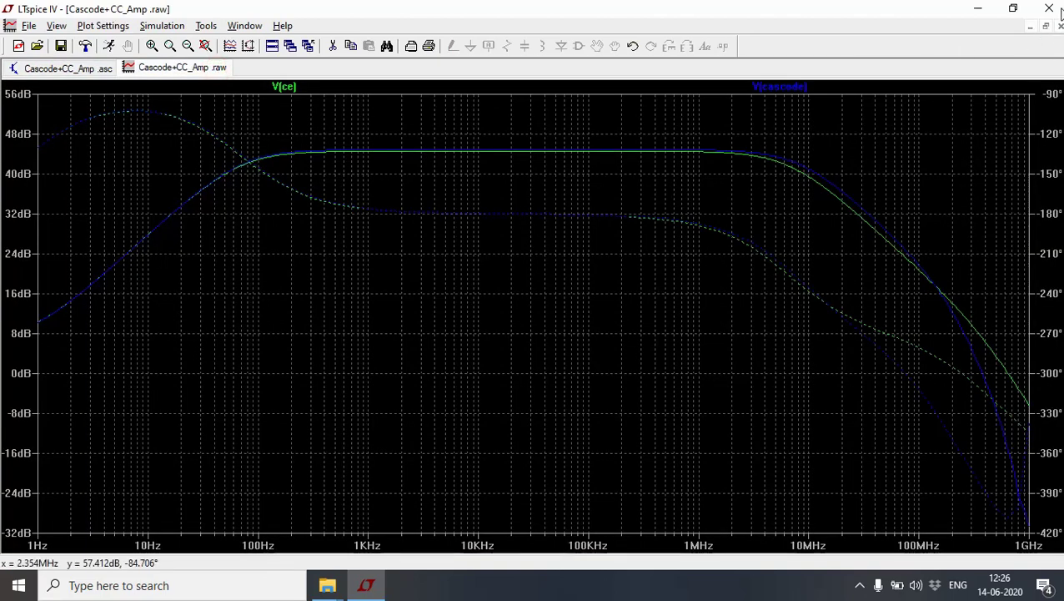
left_click(1060, 27)
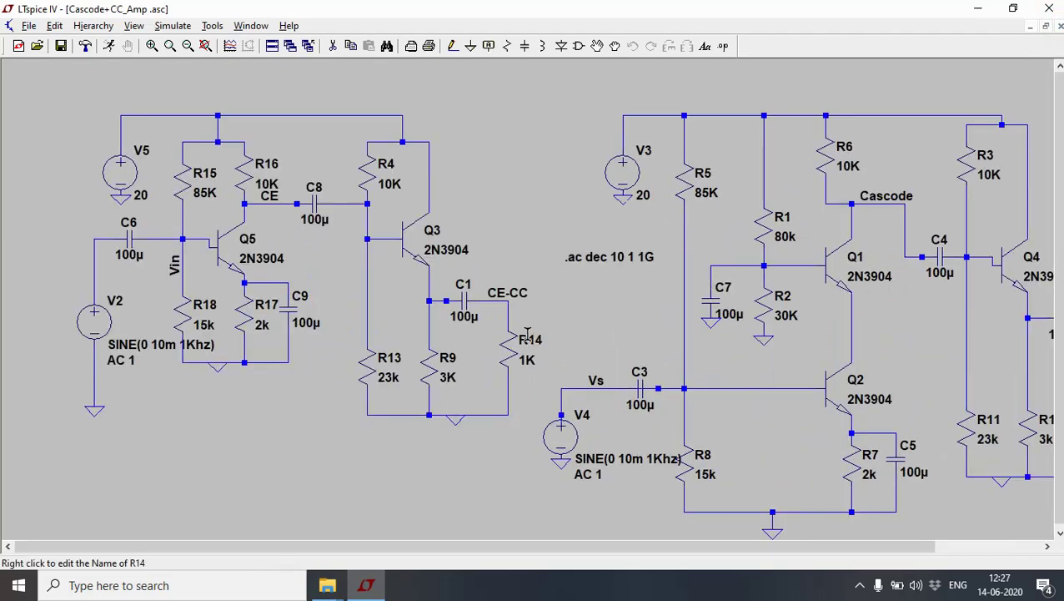
Rerun the AC analysis and plot the CE-CC and Cascode-CC output responses in a maximized waveform window
left_click(108, 48)
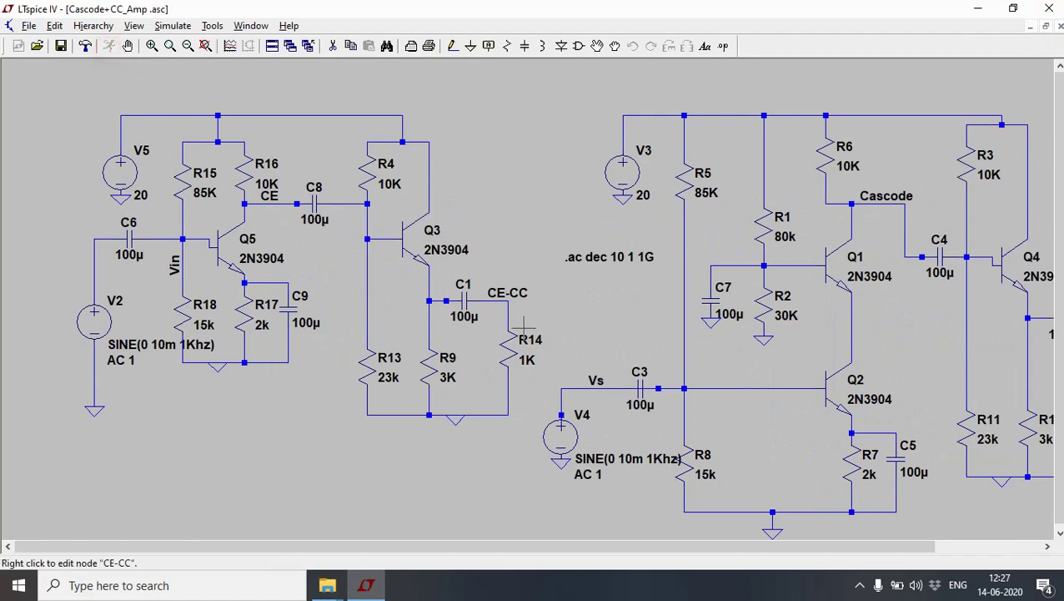
left_click(530, 447)
left_click(525, 451)
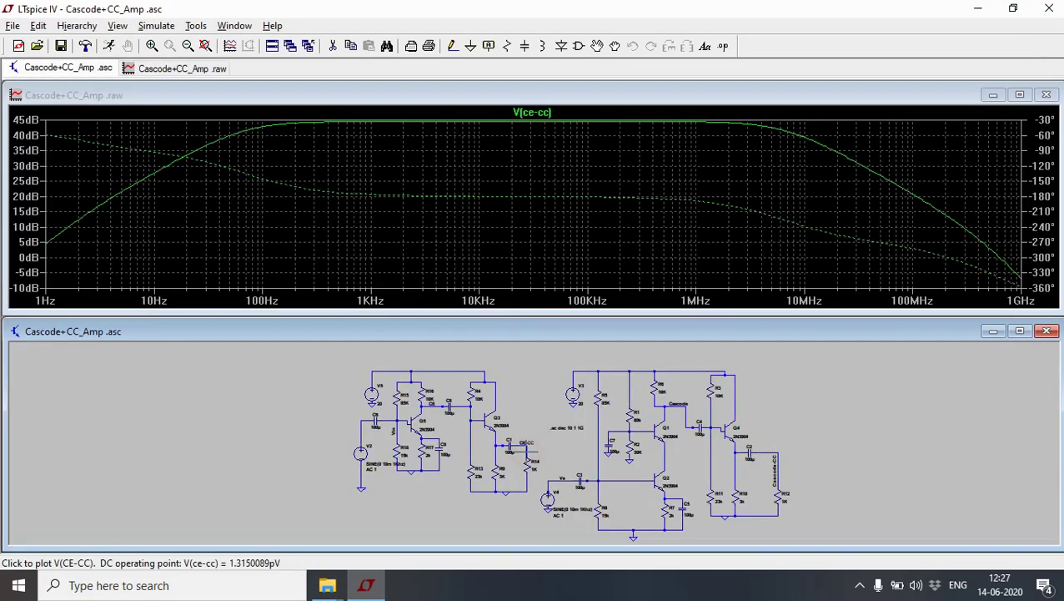
left_click(776, 448)
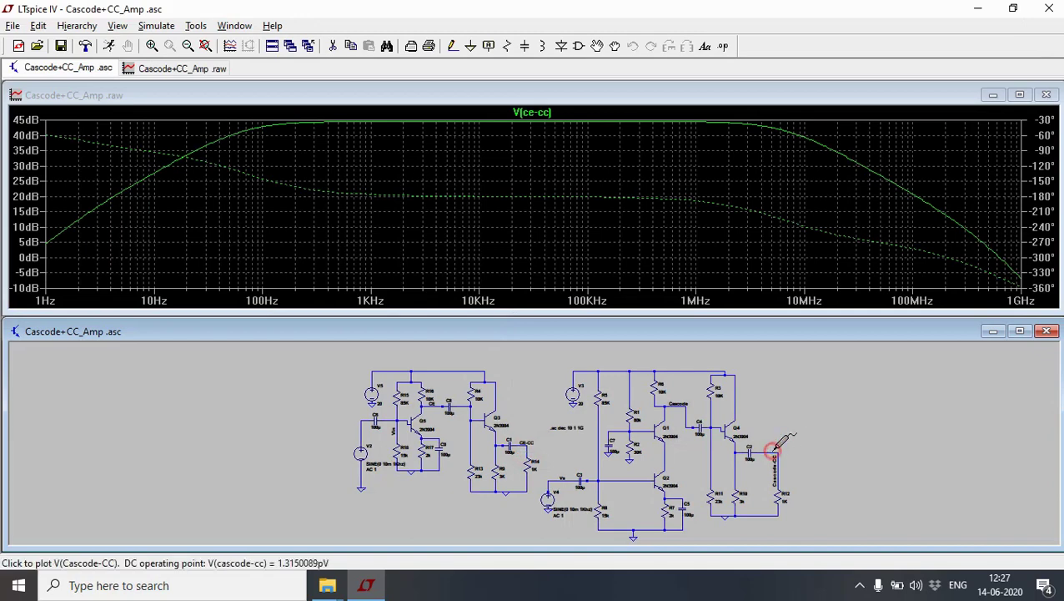
left_click(1019, 95)
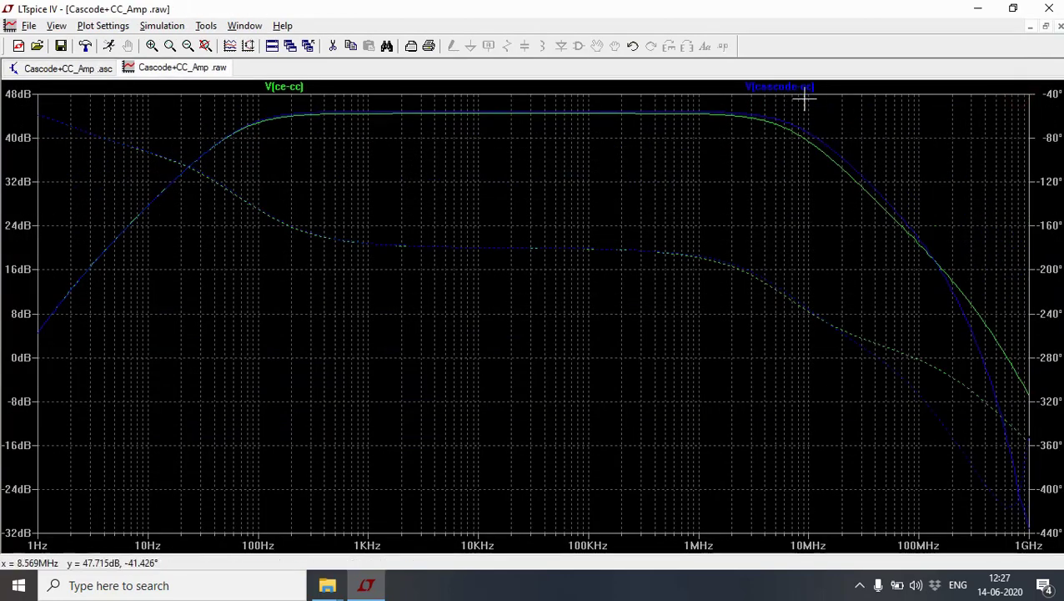